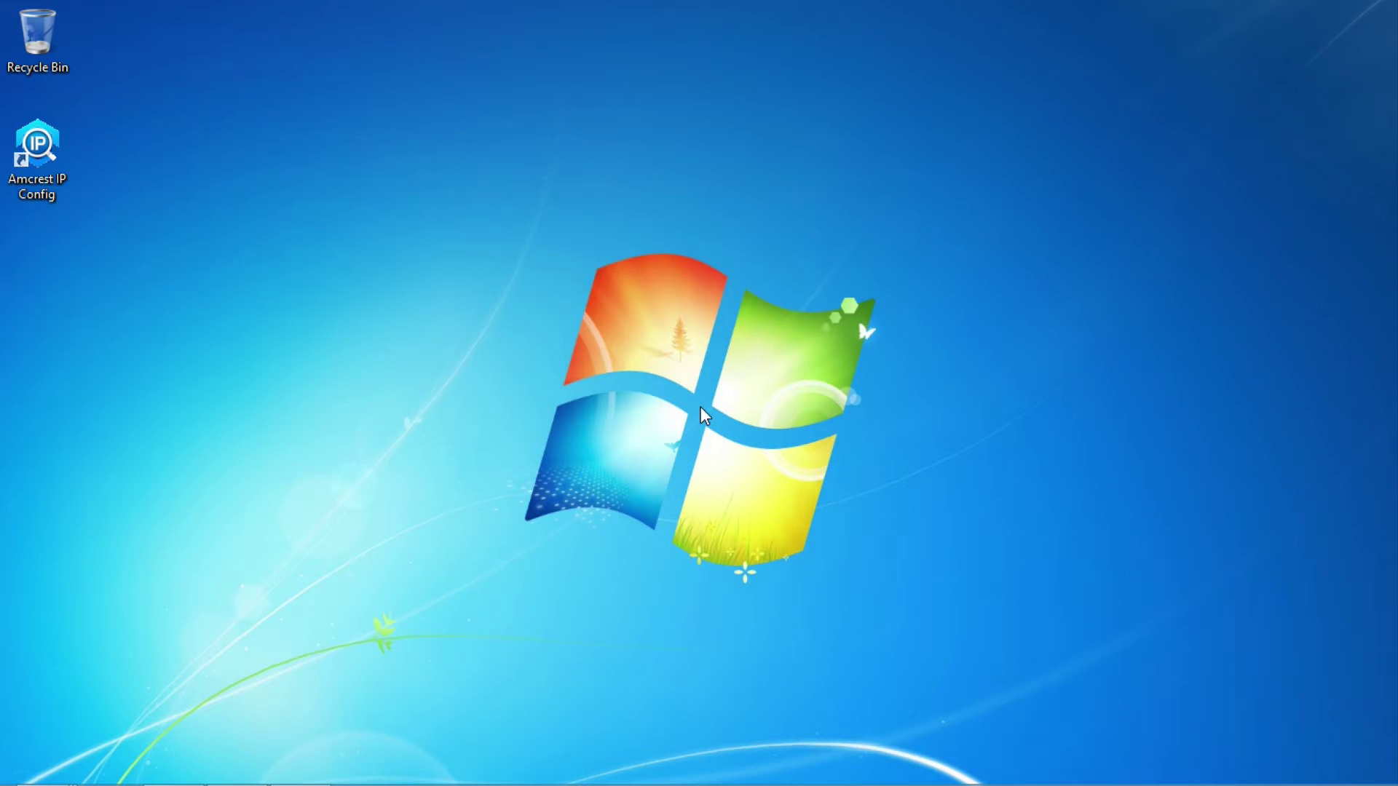
# Launch the Amcrest IP Config utility, log into the camera's web page, and go to Playback
pyautogui.doubleClick(36, 149)
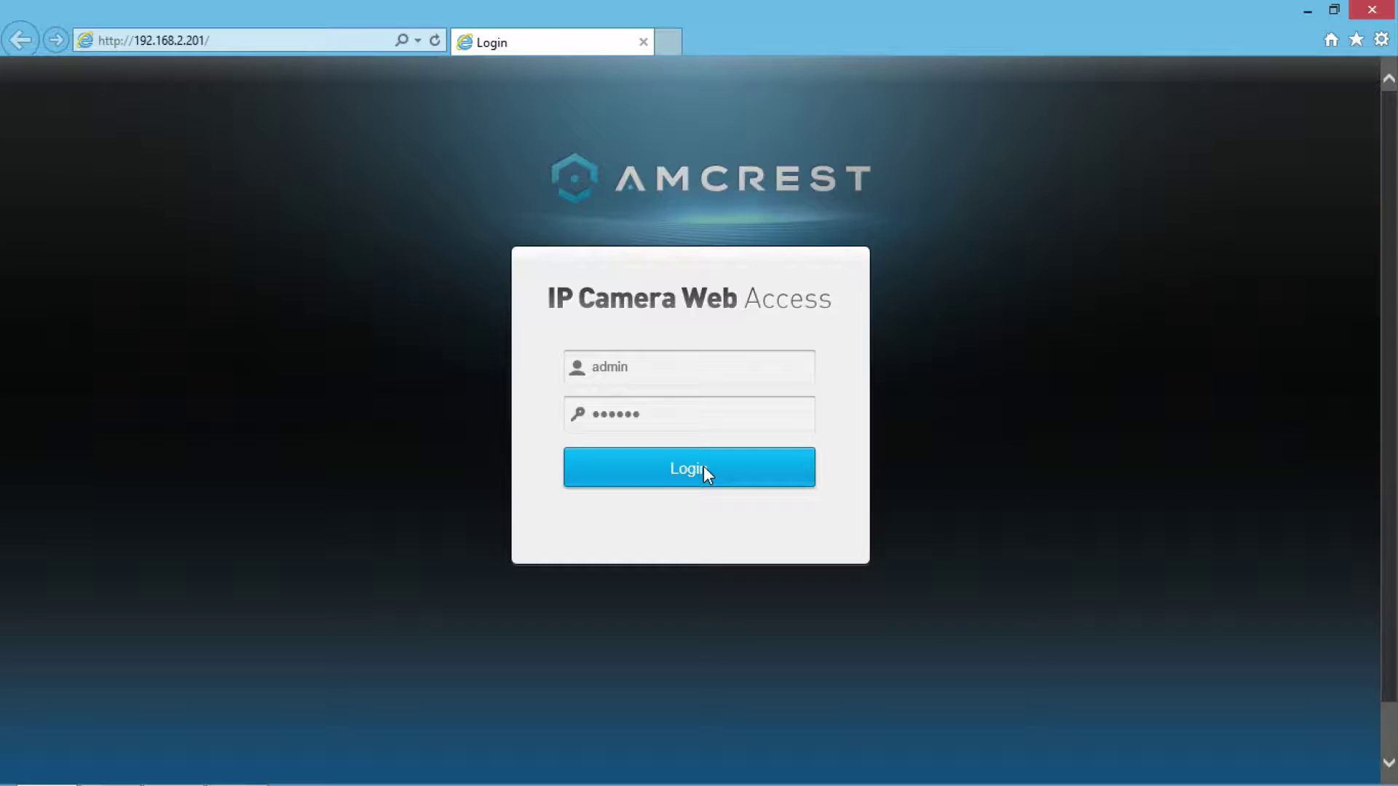
pyautogui.click(703, 469)
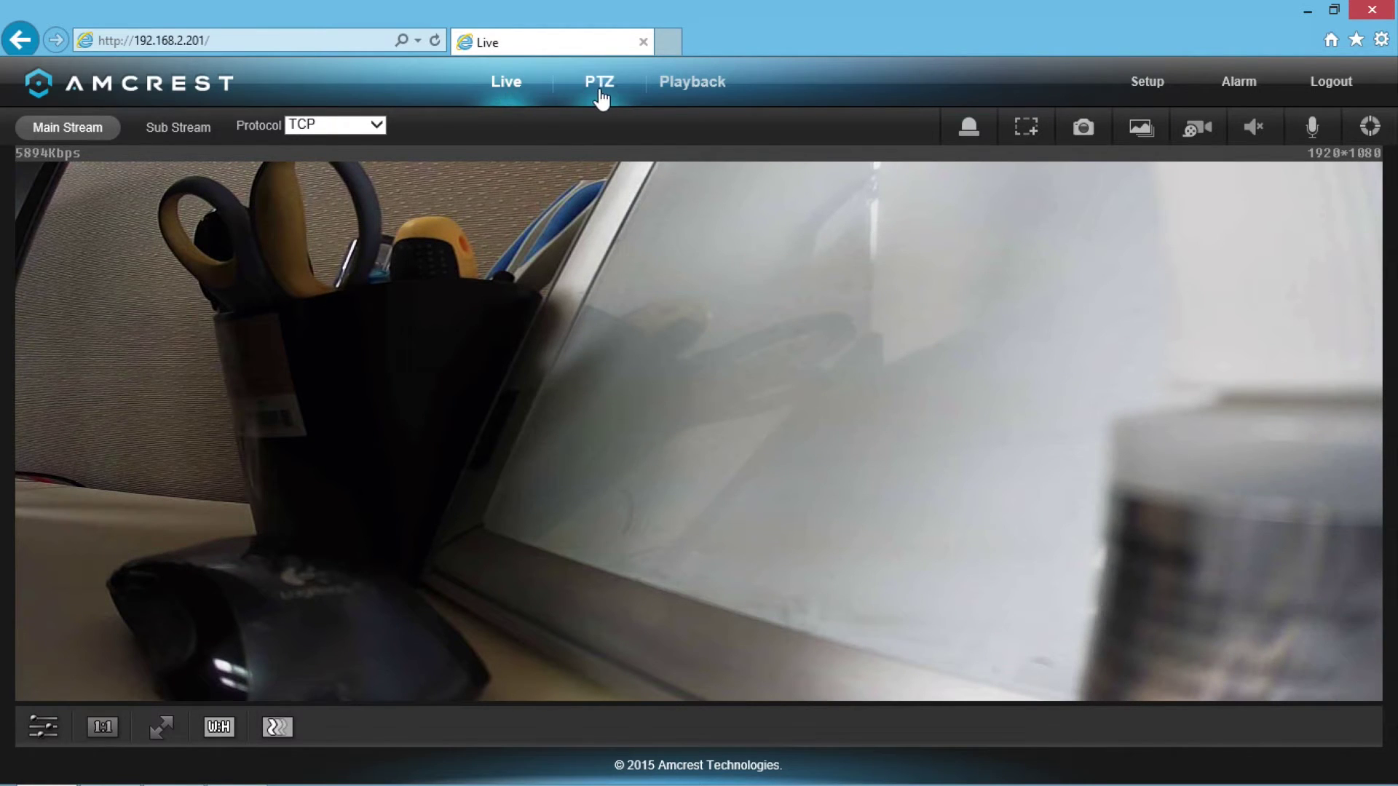
pyautogui.click(692, 87)
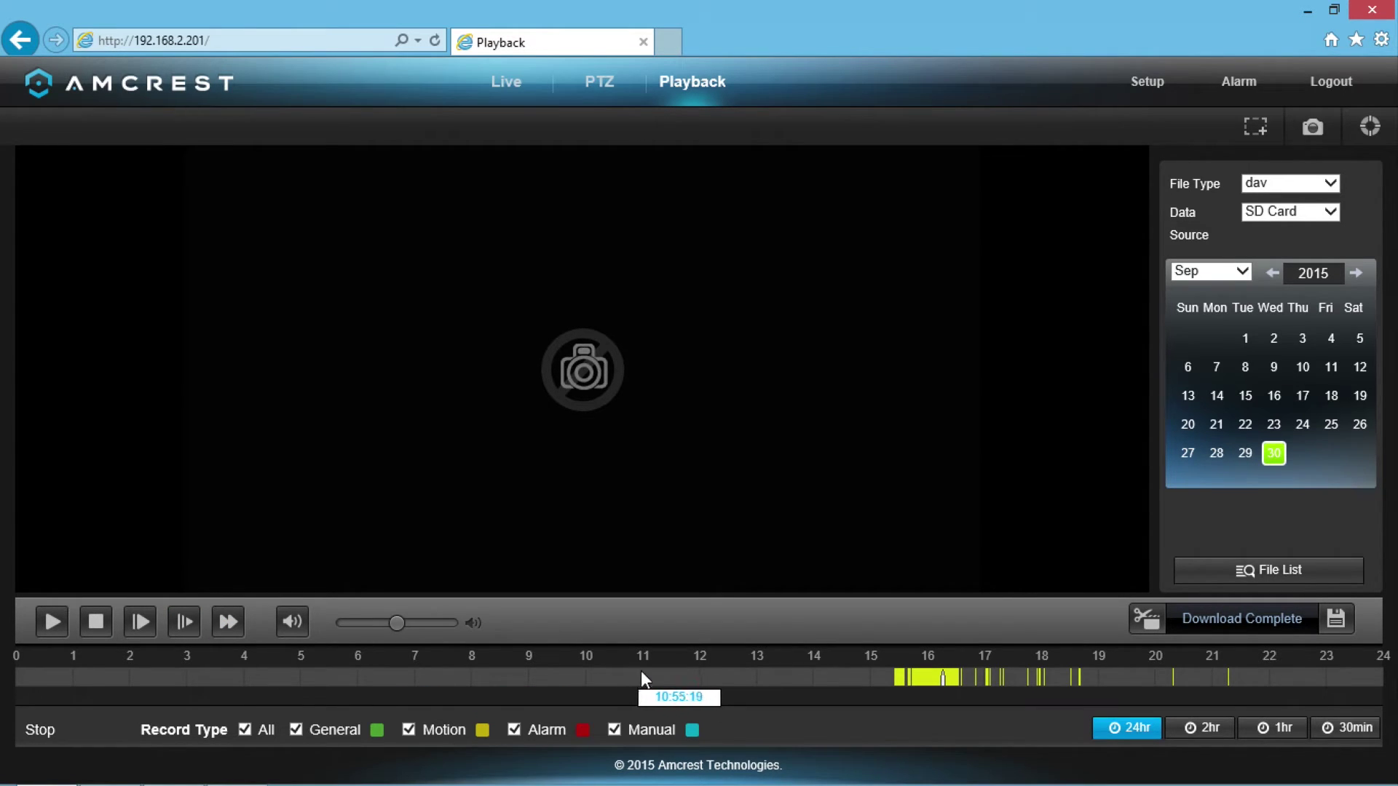
# Keep file type dav and data source SD Card, and list 30 Sep's recorded files
pyautogui.click(1329, 185)
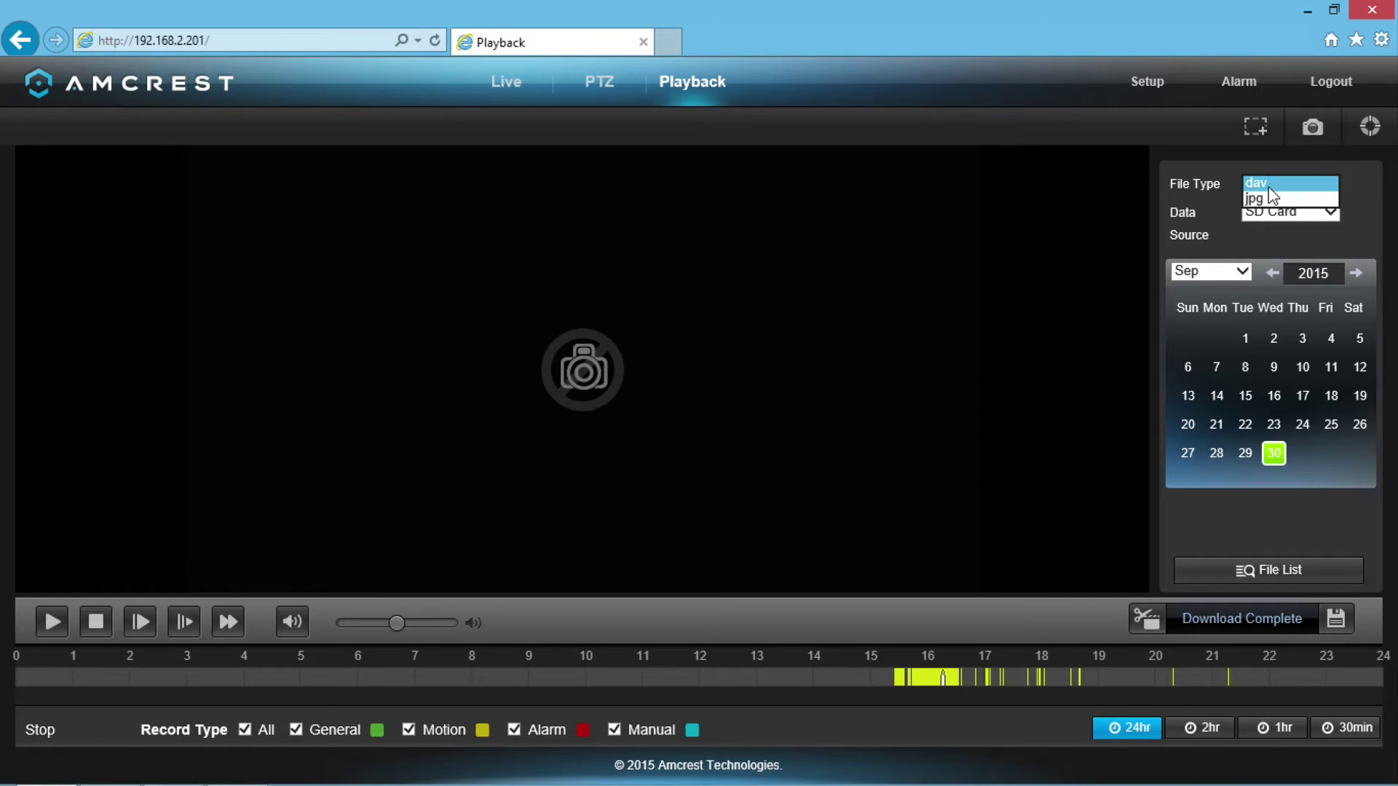
pyautogui.click(1271, 185)
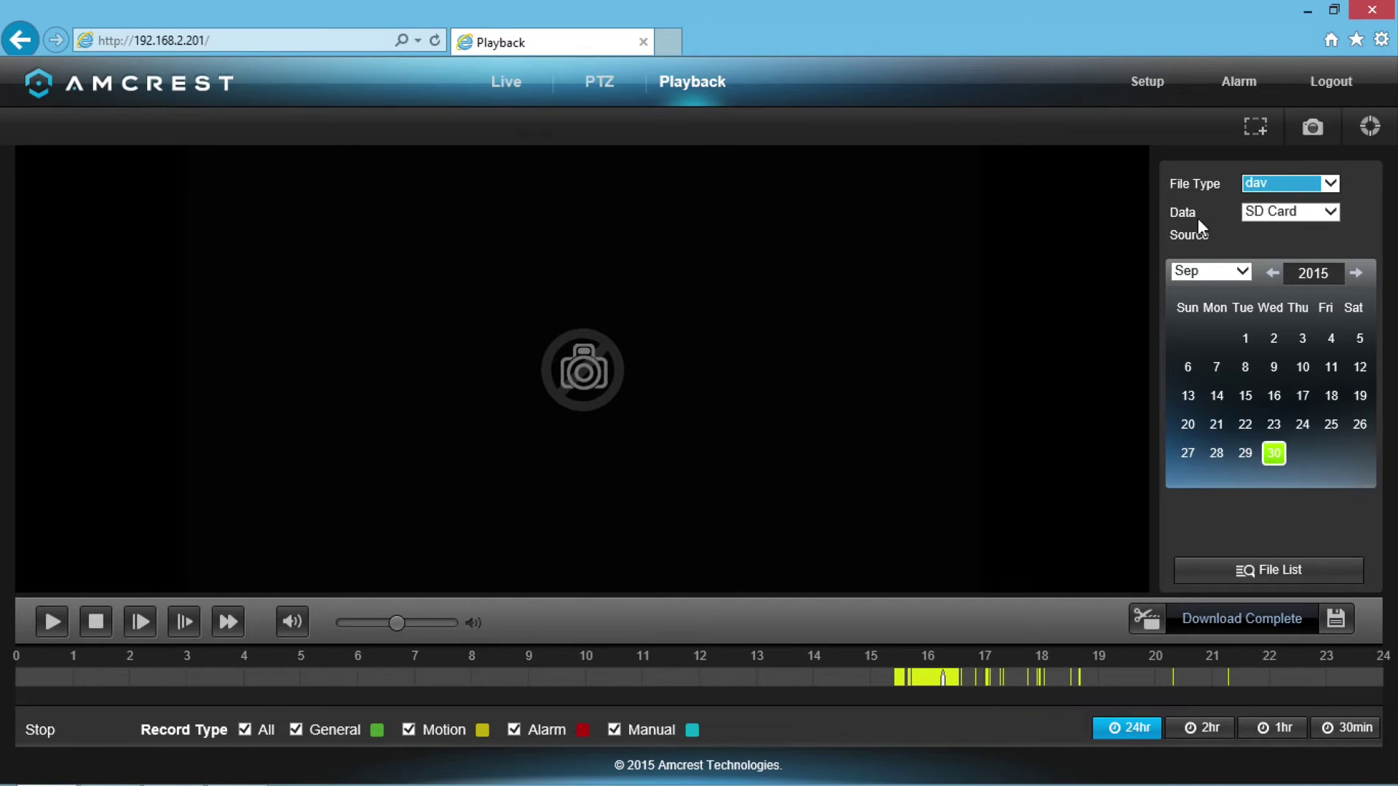
pyautogui.click(1304, 215)
pyautogui.click(1305, 216)
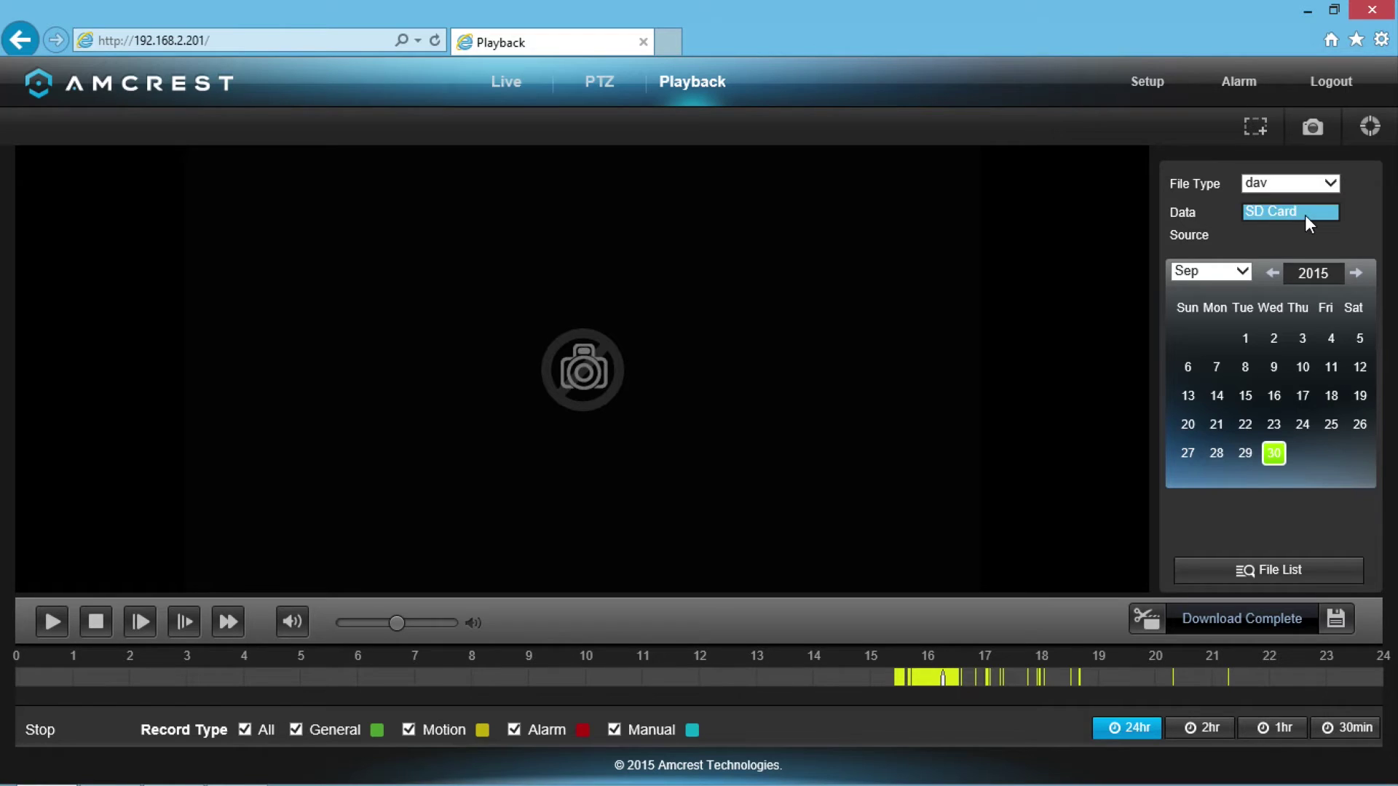
pyautogui.click(1335, 237)
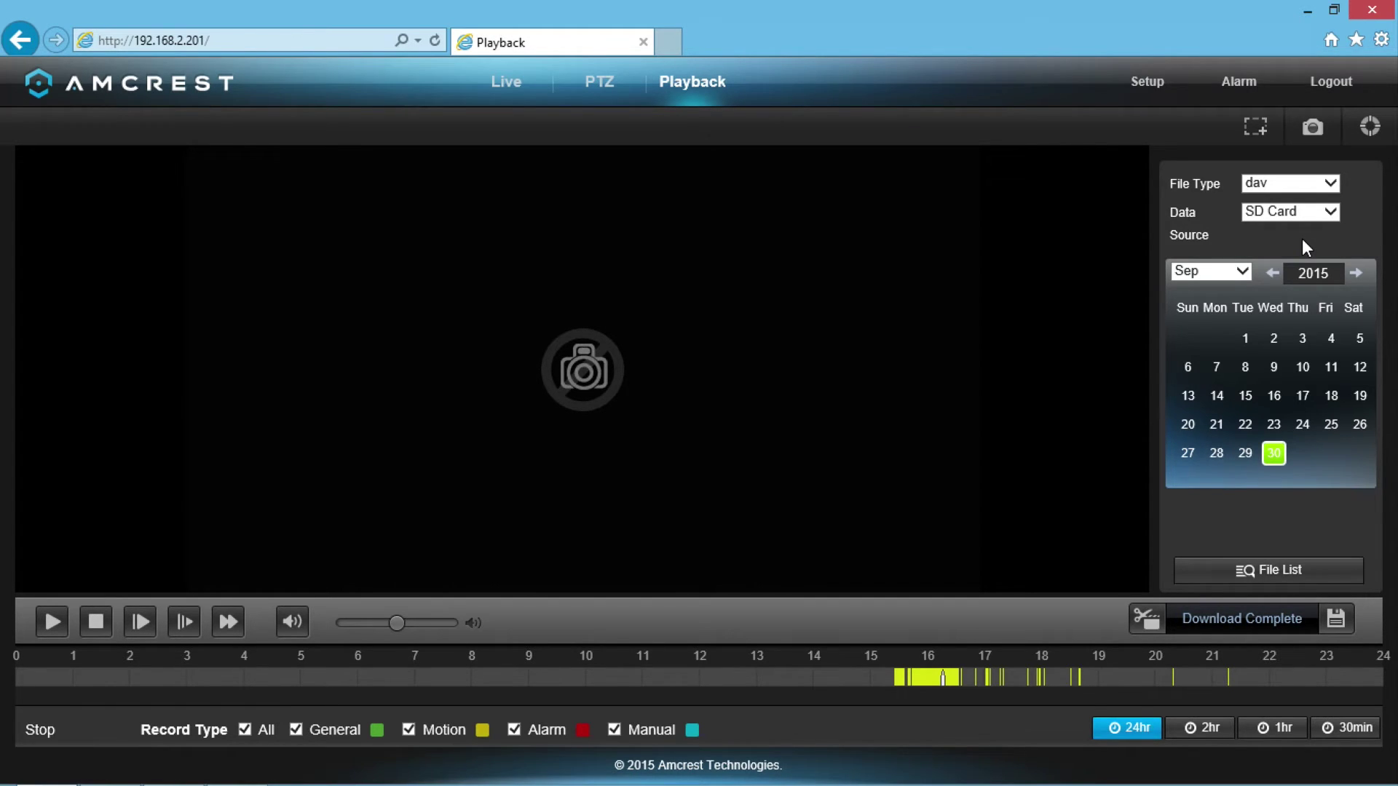
pyautogui.click(1316, 577)
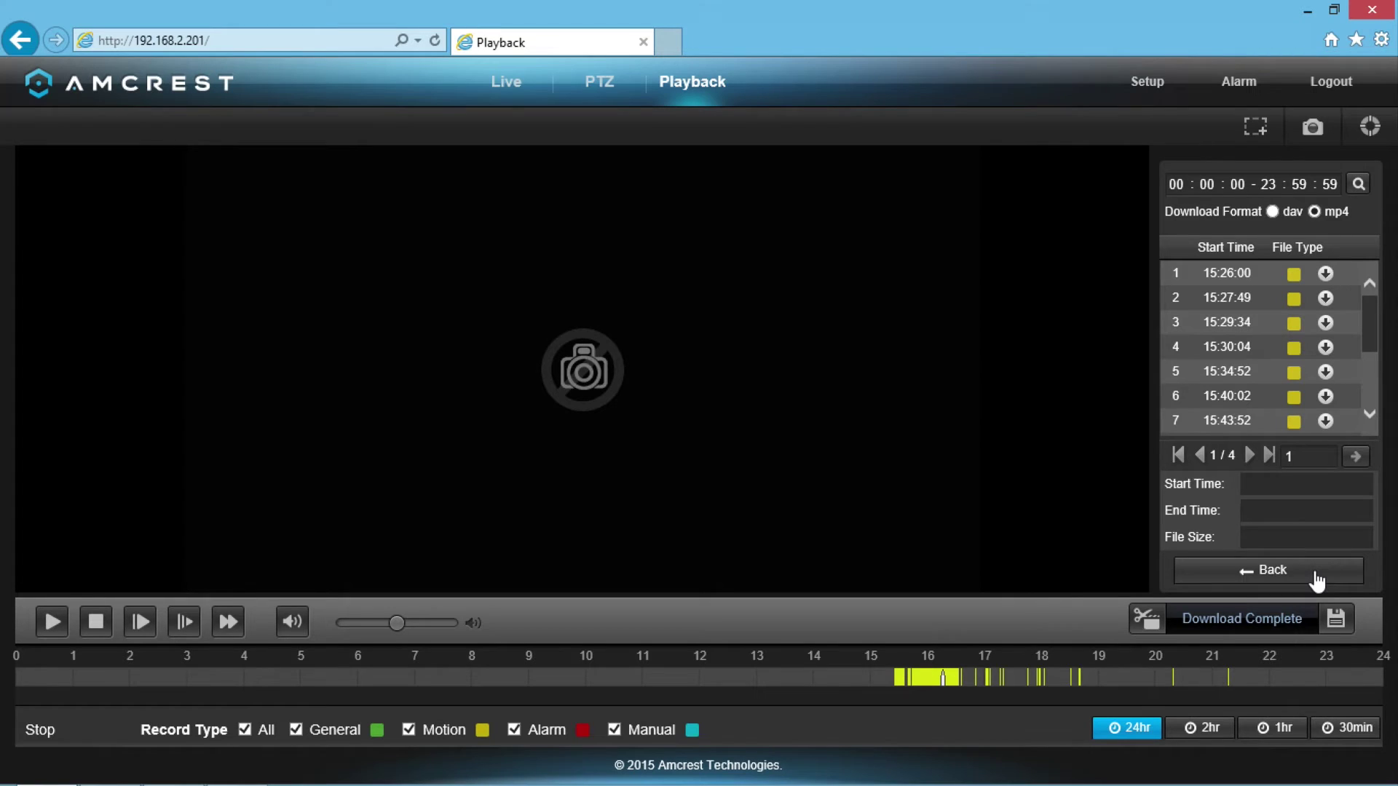
# Move the file list to page 2 of 4, starting at 16:08:04
pyautogui.moveTo(1185, 320)
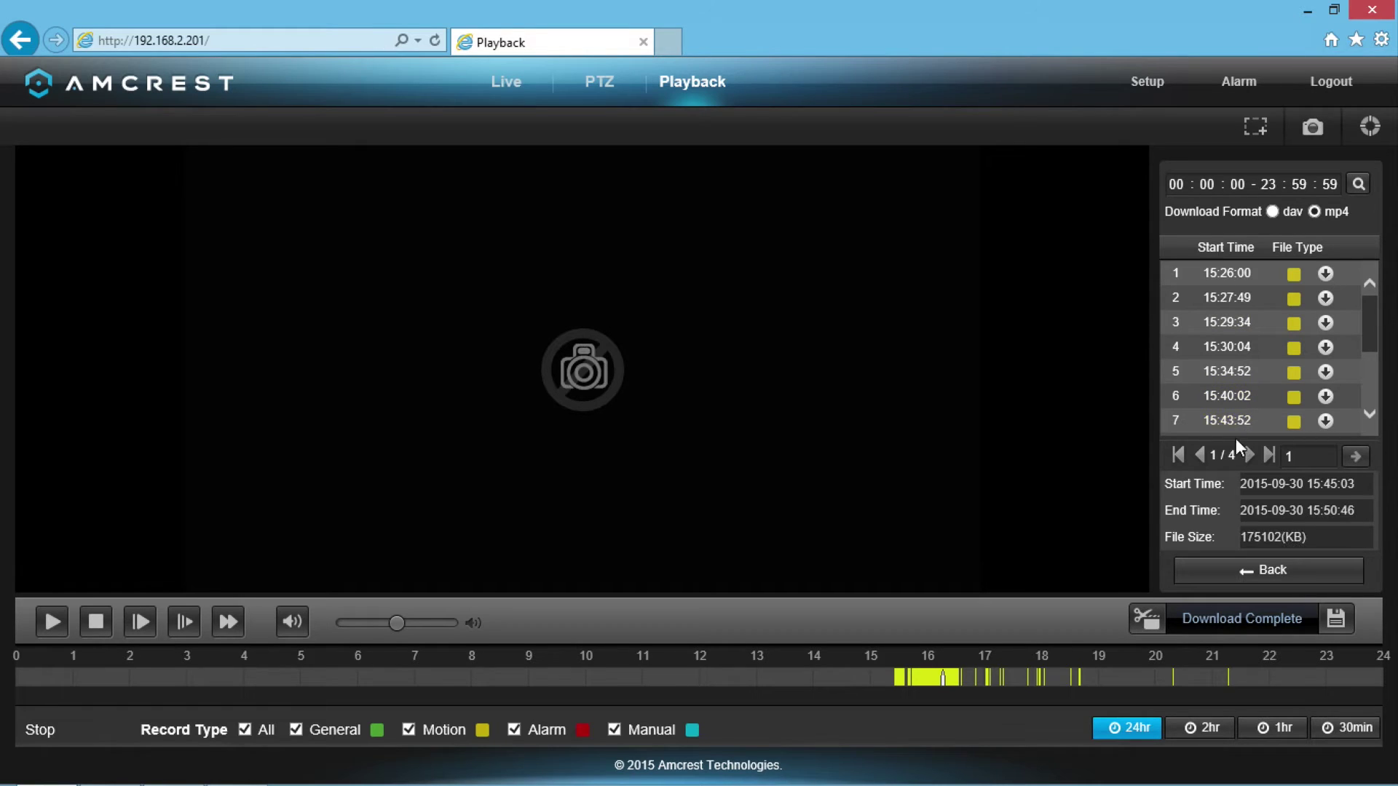
pyautogui.click(1250, 455)
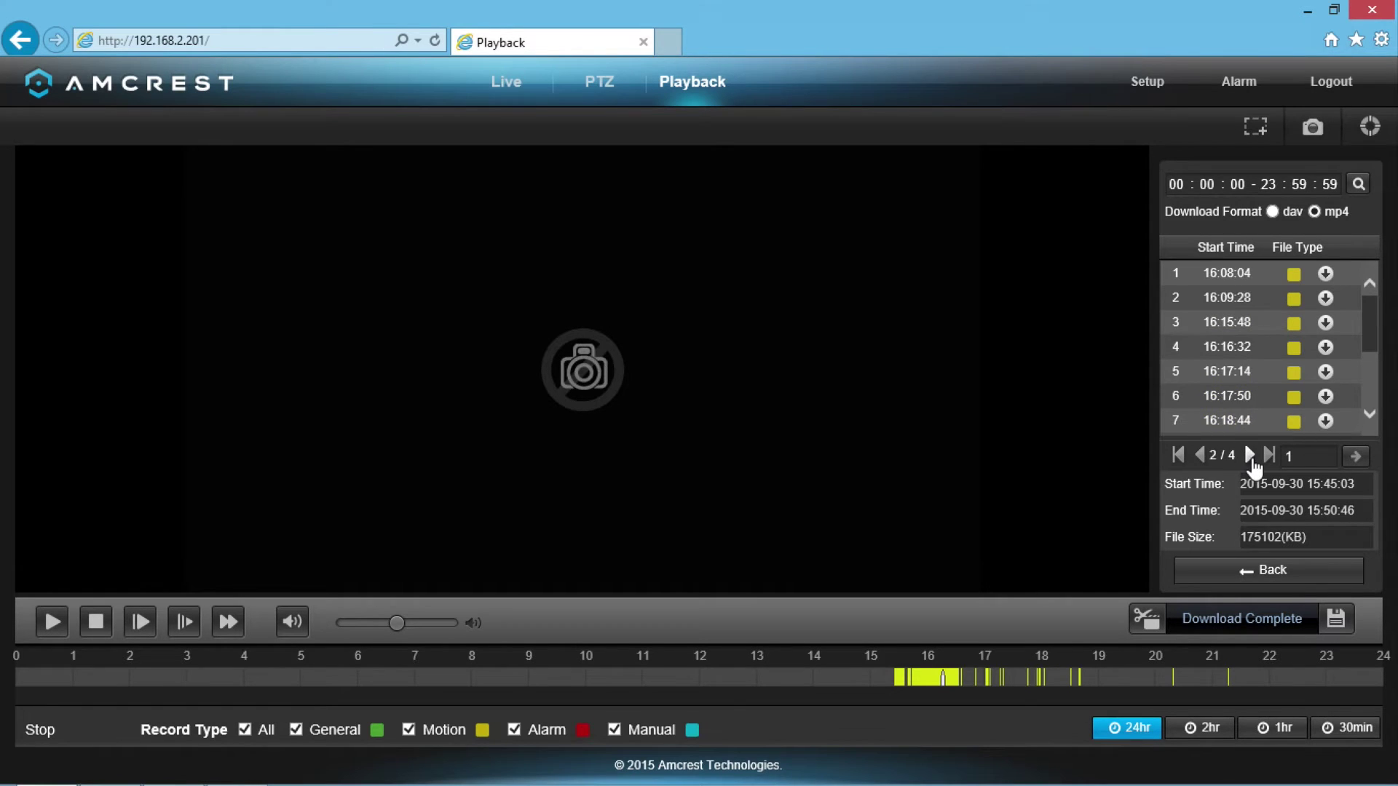
# Play the 16:16:32–16:17:22 recording (25459 KB) from the file list
pyautogui.doubleClick(1228, 348)
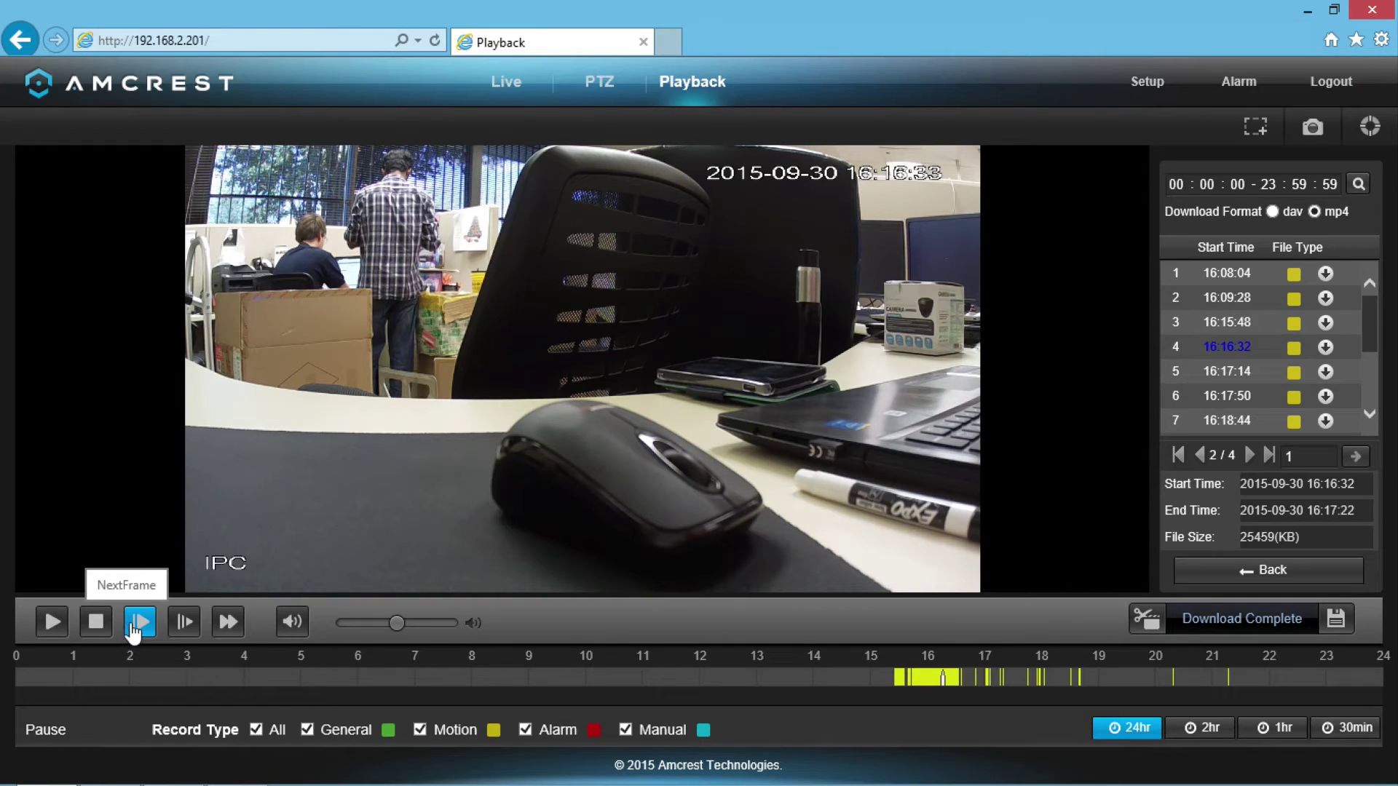
# Pause and resume the clip, then slow it through 1/2X and 1/4X to 1/8X
pyautogui.click(52, 622)
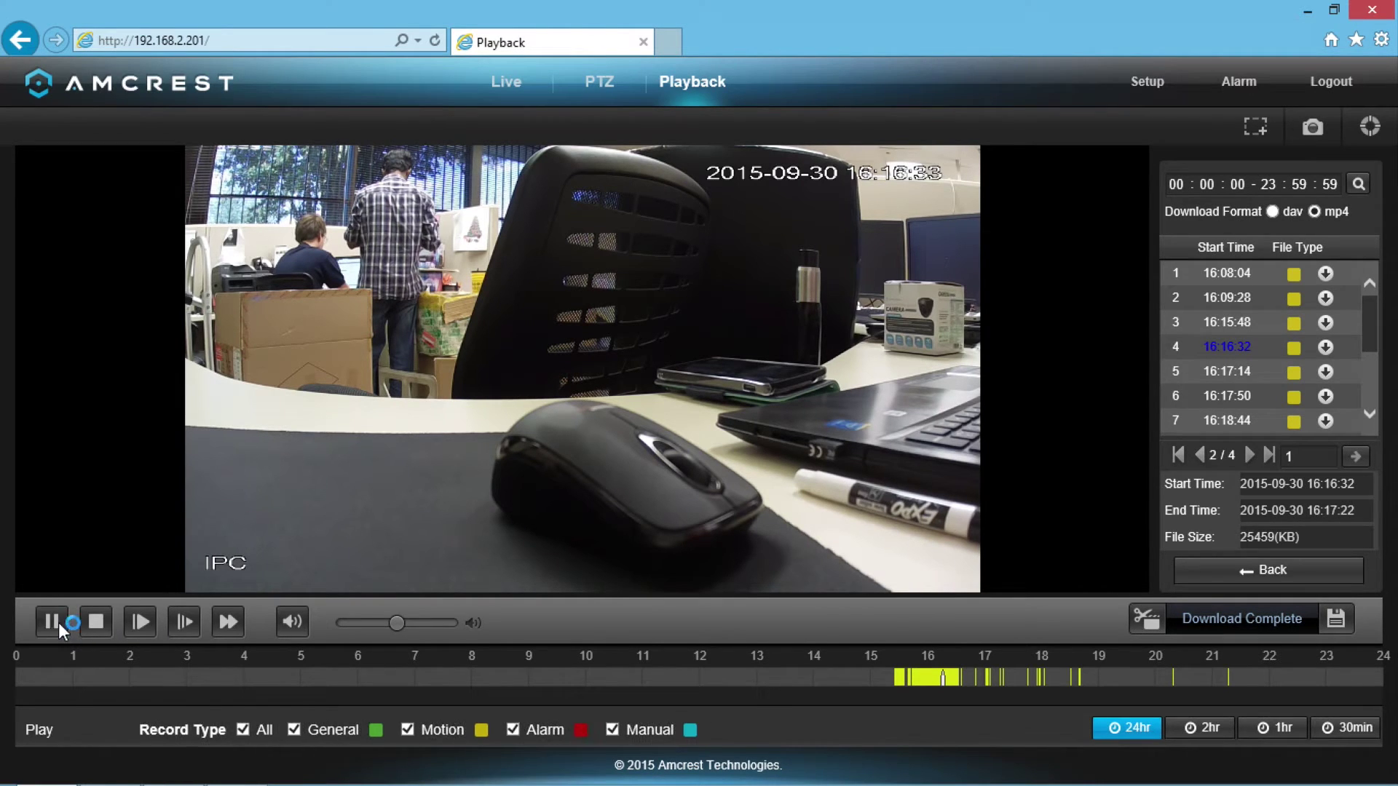
pyautogui.click(141, 623)
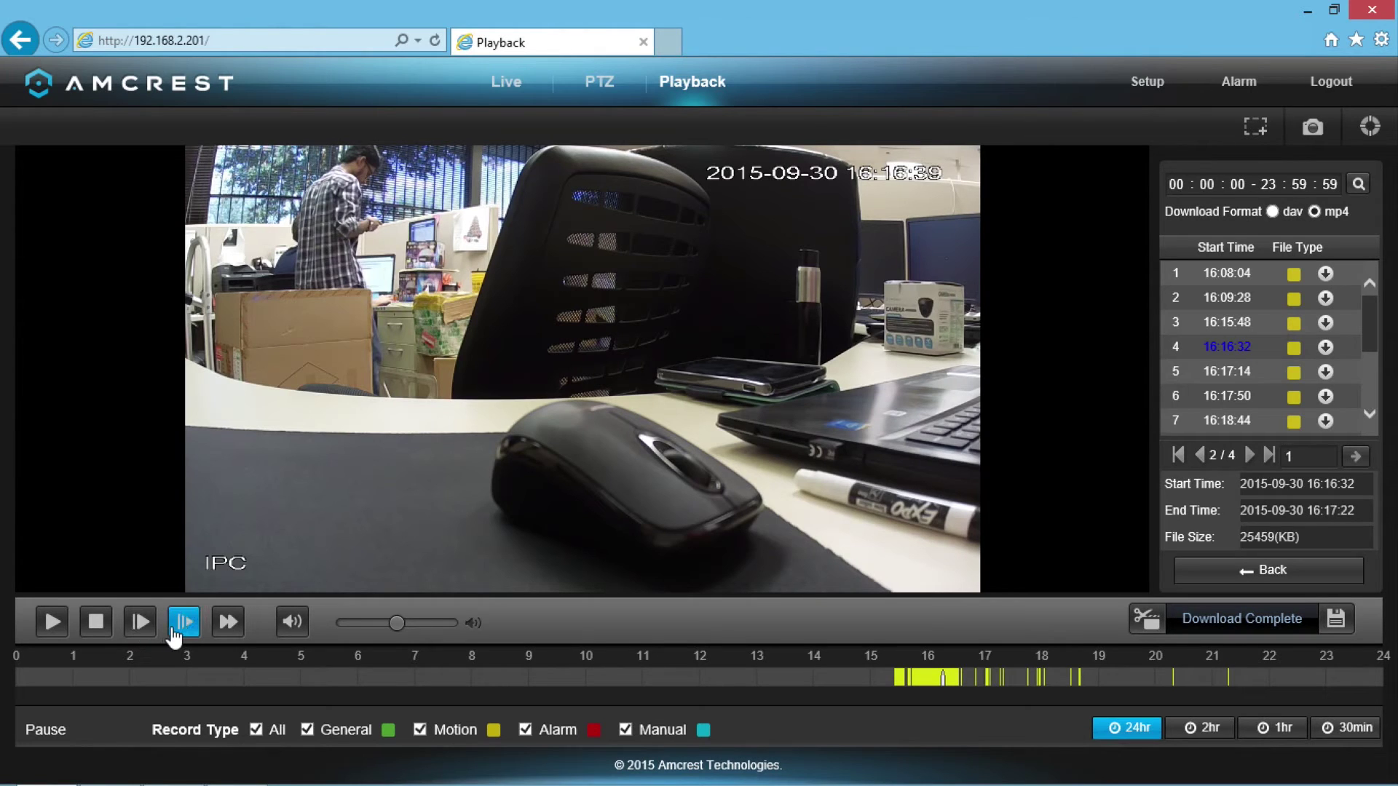
pyautogui.click(51, 628)
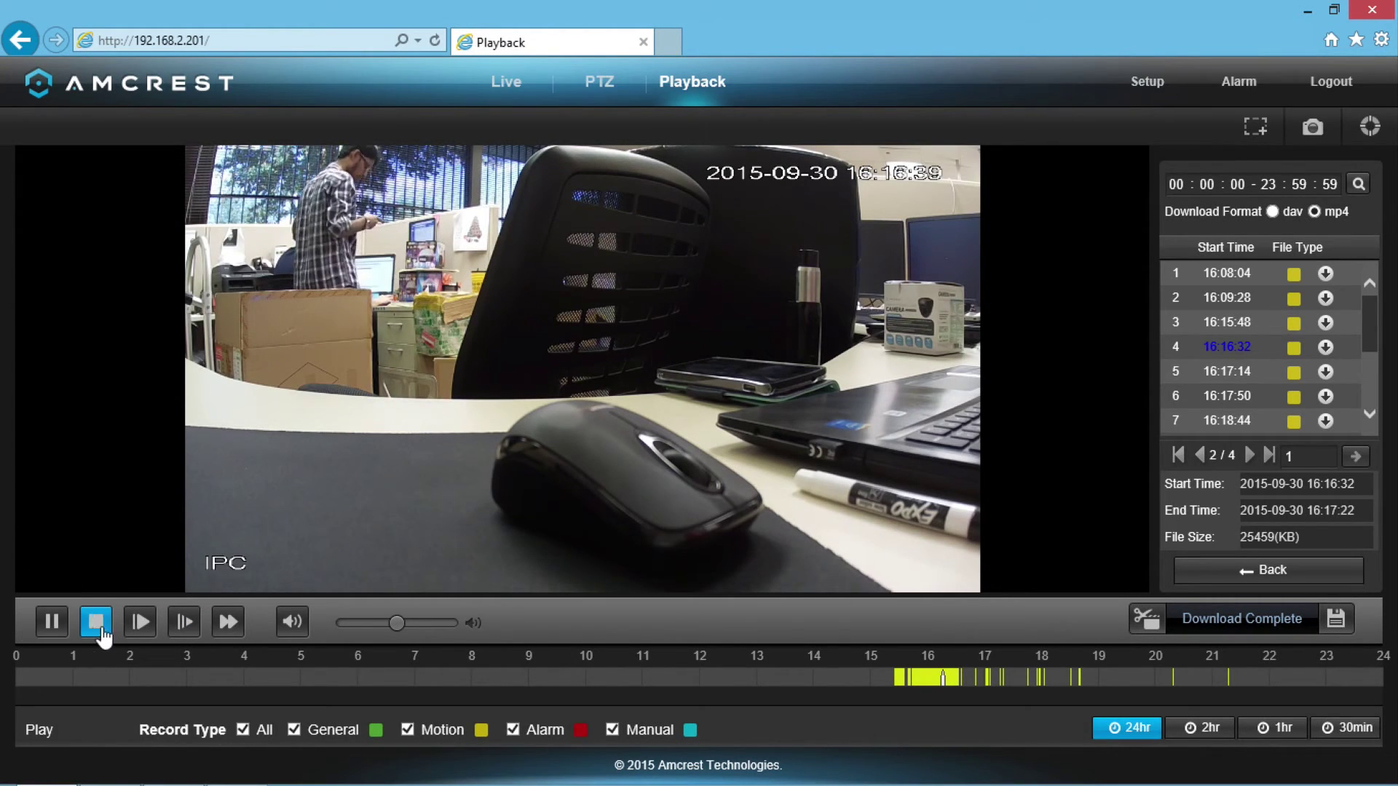
pyautogui.click(171, 628)
pyautogui.click(174, 628)
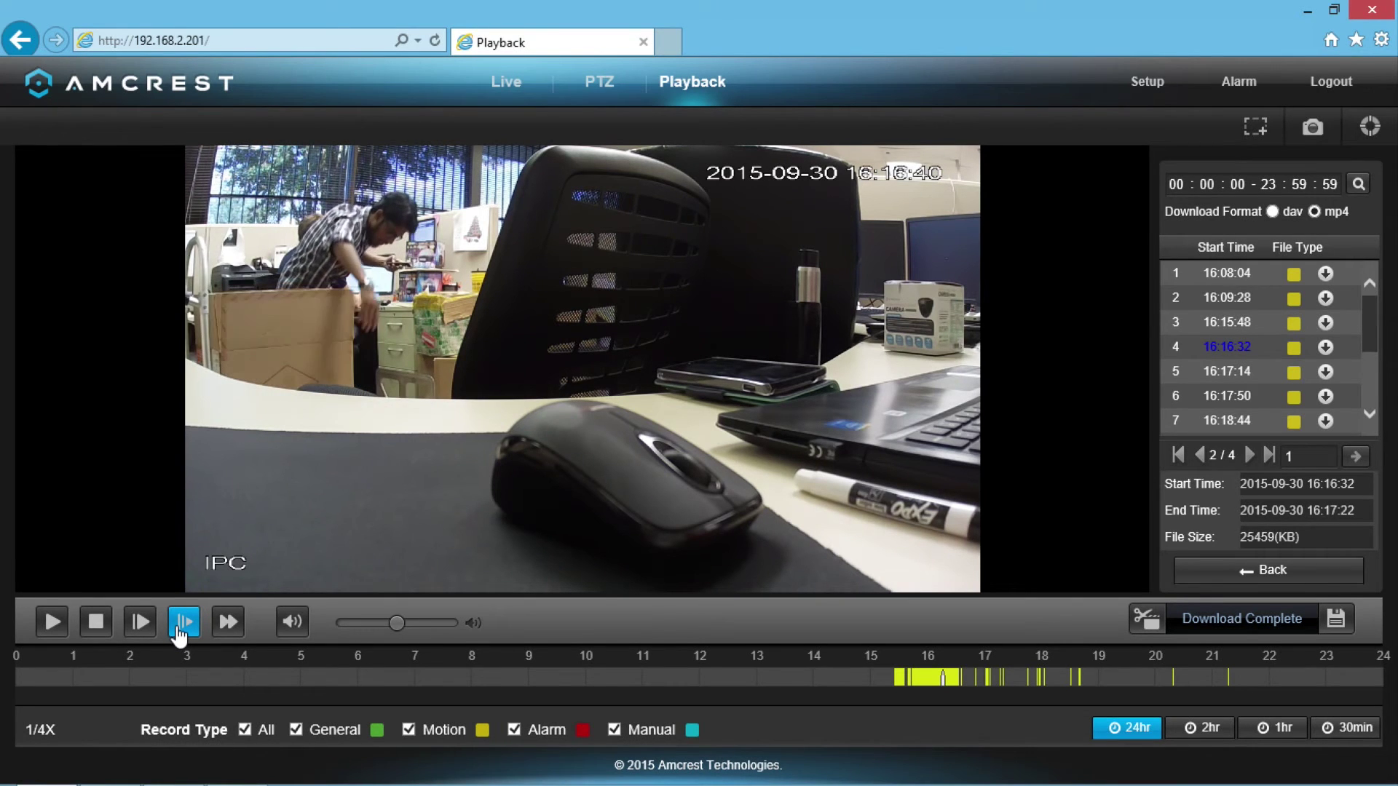
pyautogui.click(178, 627)
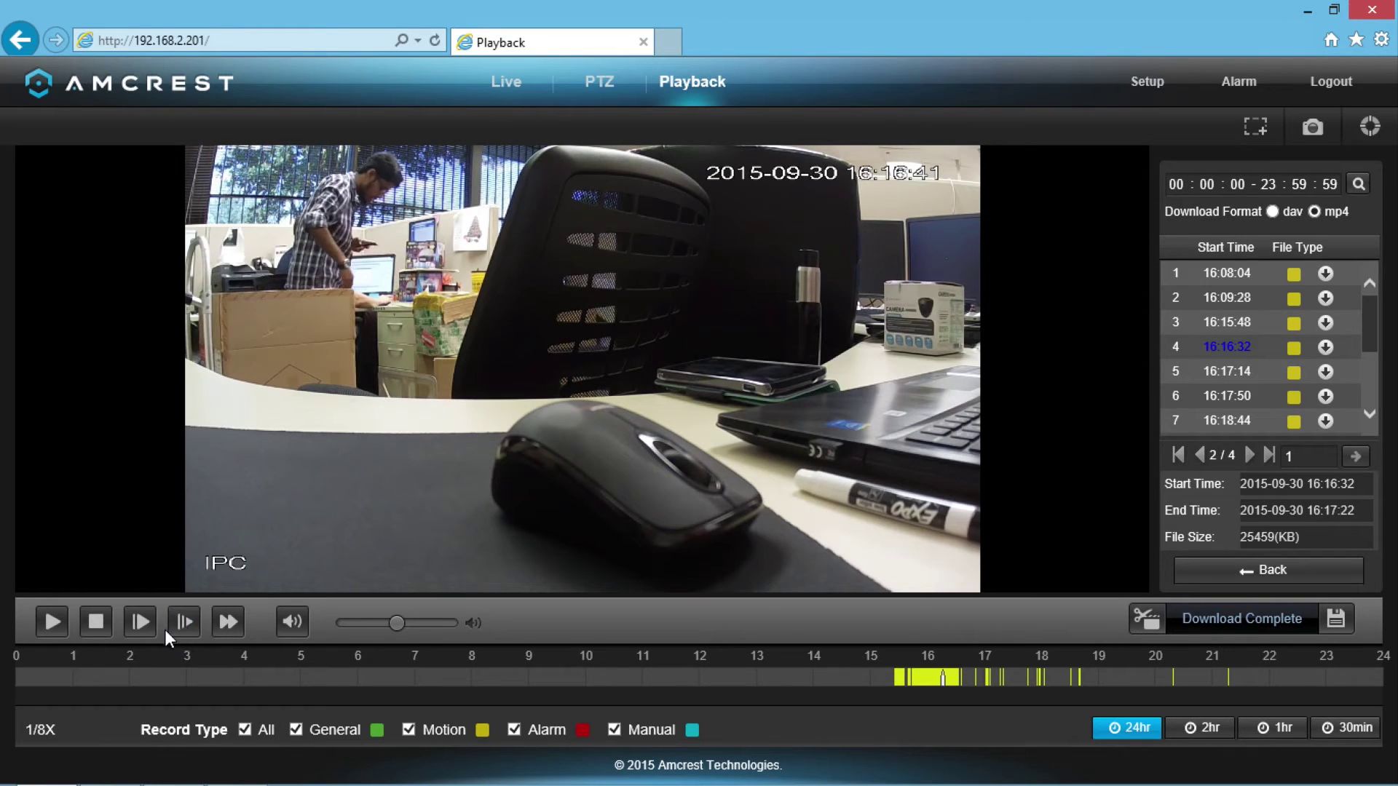
# Speed playback back up through normal to 4X and 6X, then return to normal speed
pyautogui.click(224, 631)
pyautogui.click(223, 632)
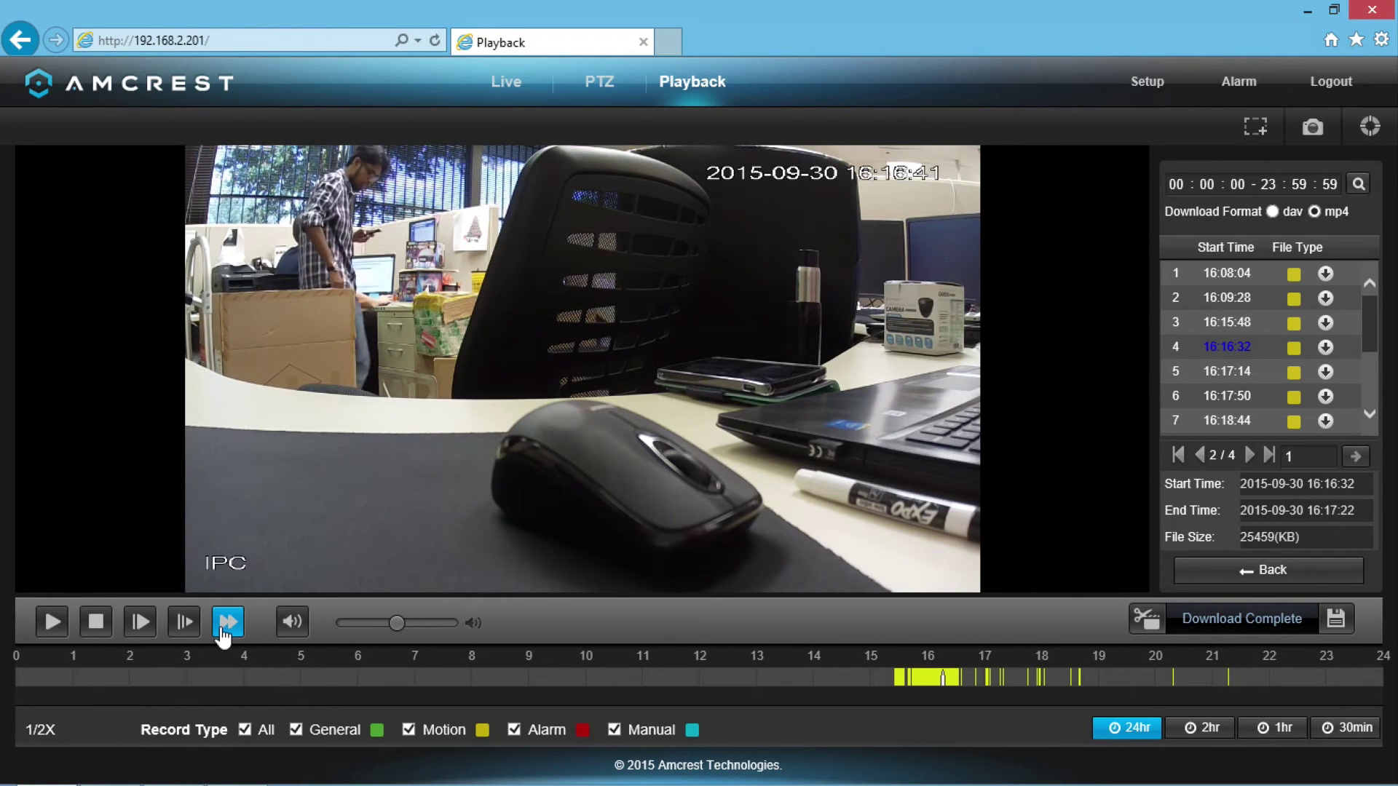
pyautogui.click(223, 628)
pyautogui.click(224, 627)
pyautogui.click(223, 627)
pyautogui.click(223, 628)
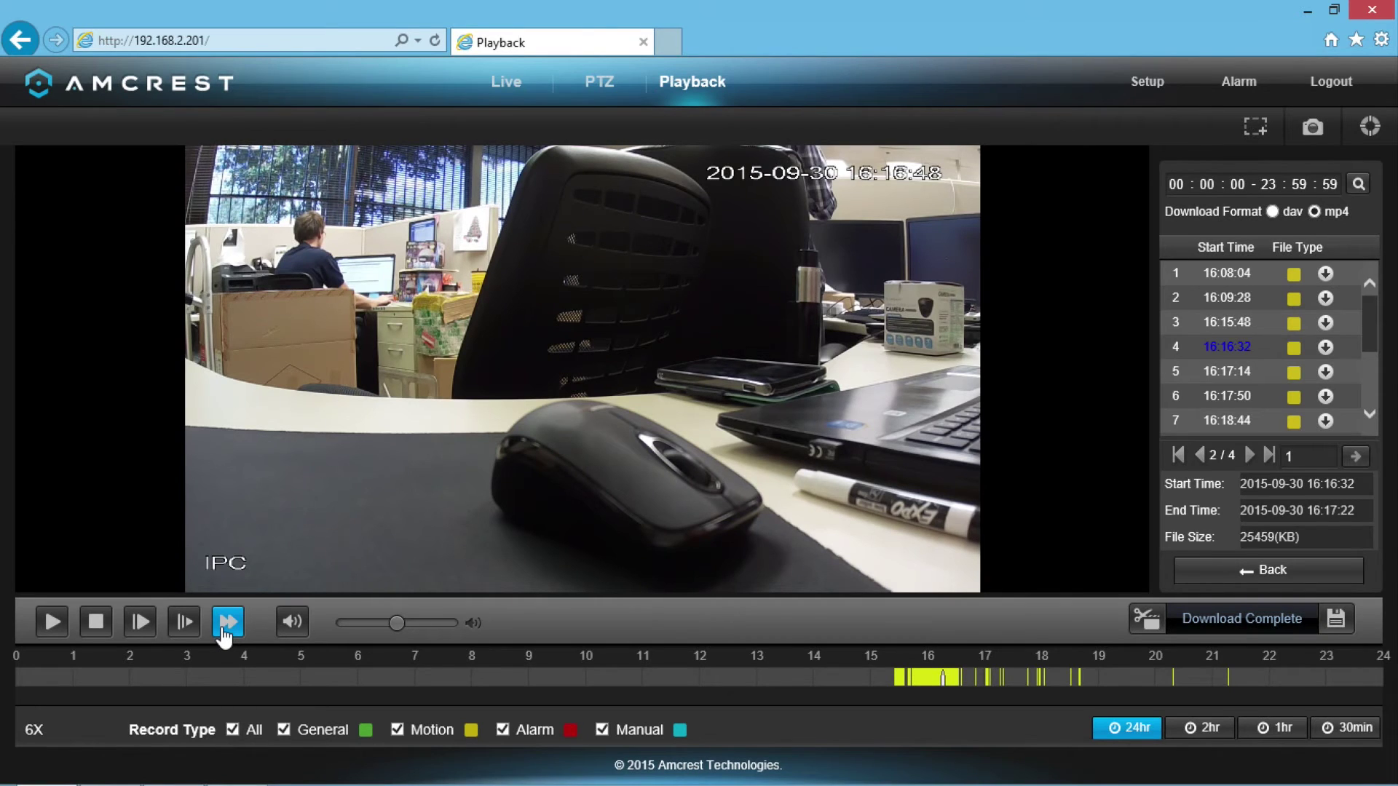
pyautogui.click(224, 632)
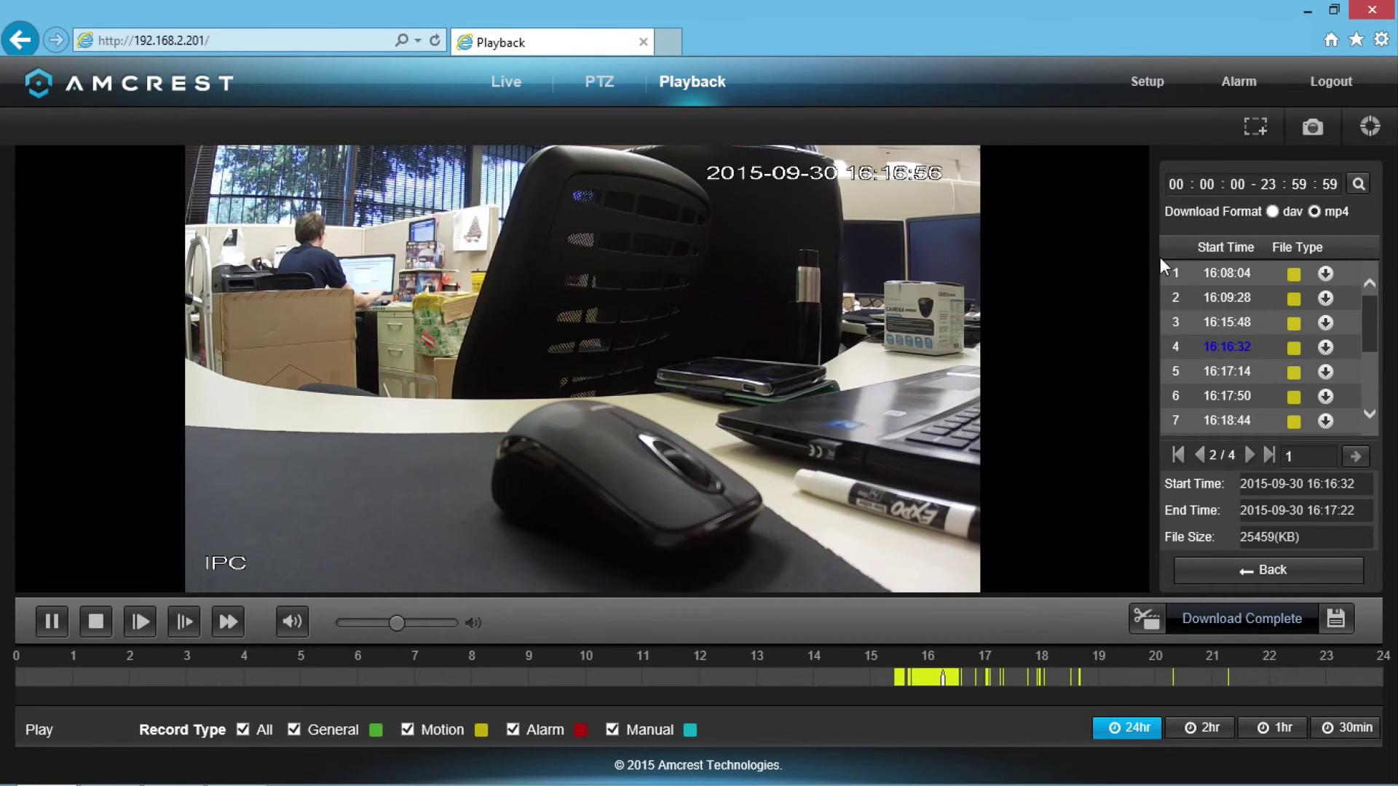
pyautogui.click(1256, 129)
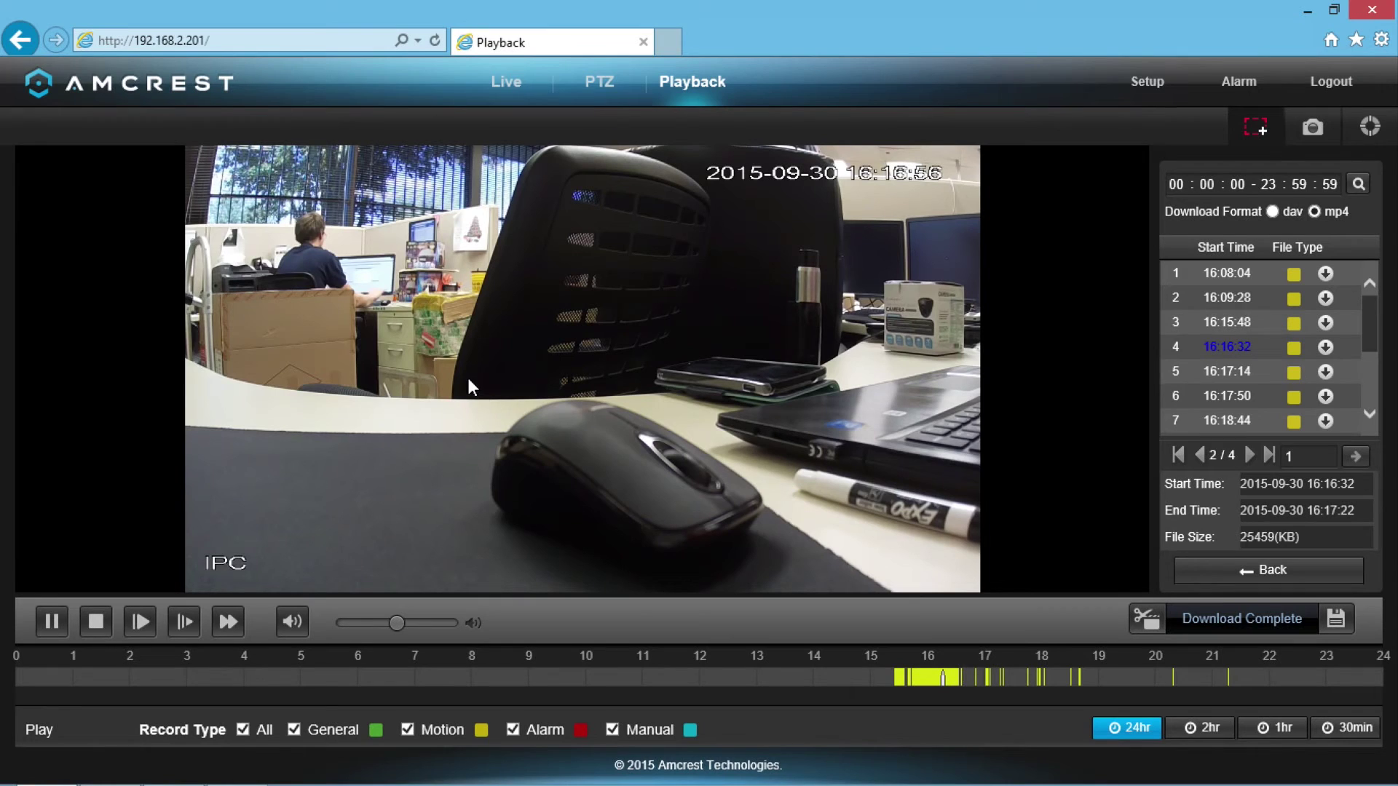
# Zoom the video onto the desk's computer mouse, return to the calendar, and show a 2-hour timeline
pyautogui.moveTo(466, 377); pyautogui.dragTo(676, 516)
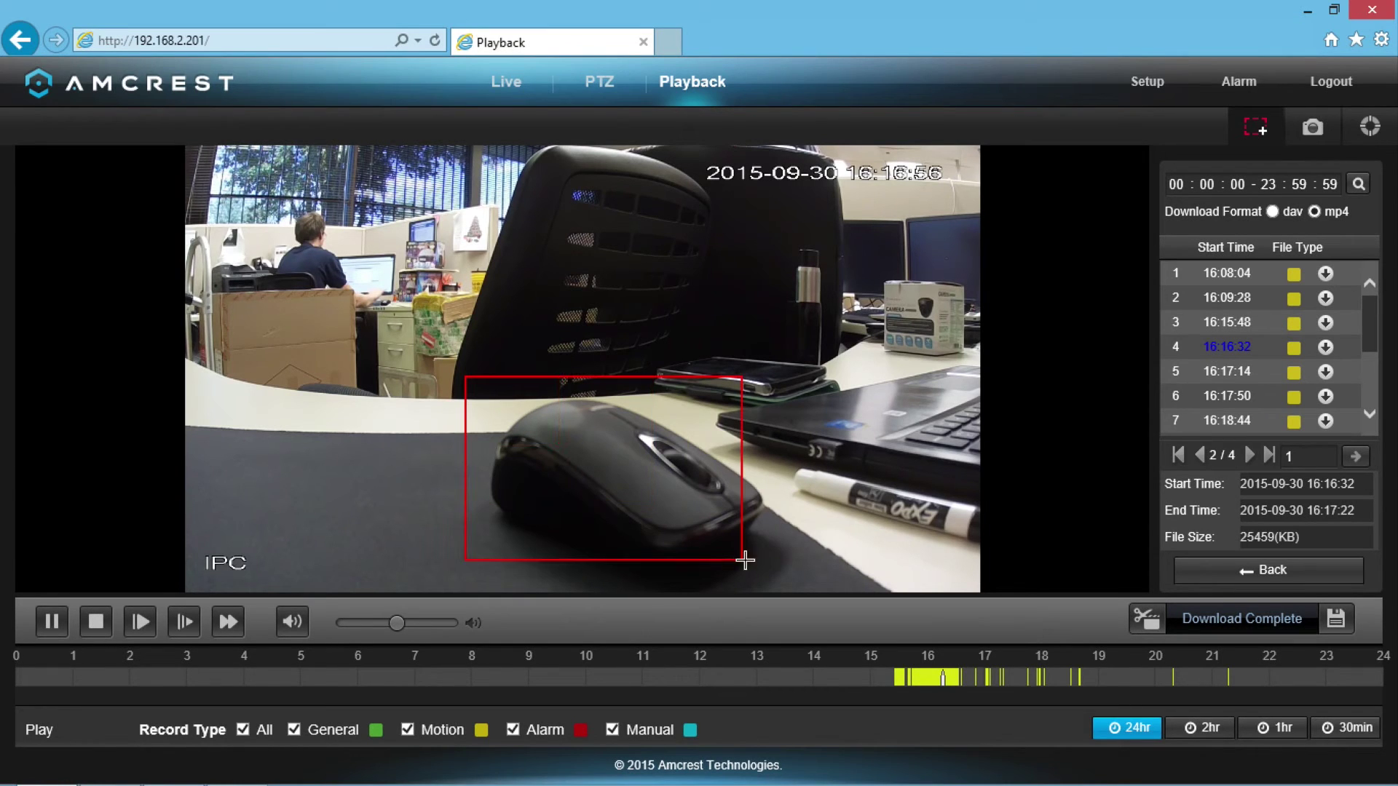
pyautogui.moveTo(744, 560); pyautogui.dragTo(815, 595)
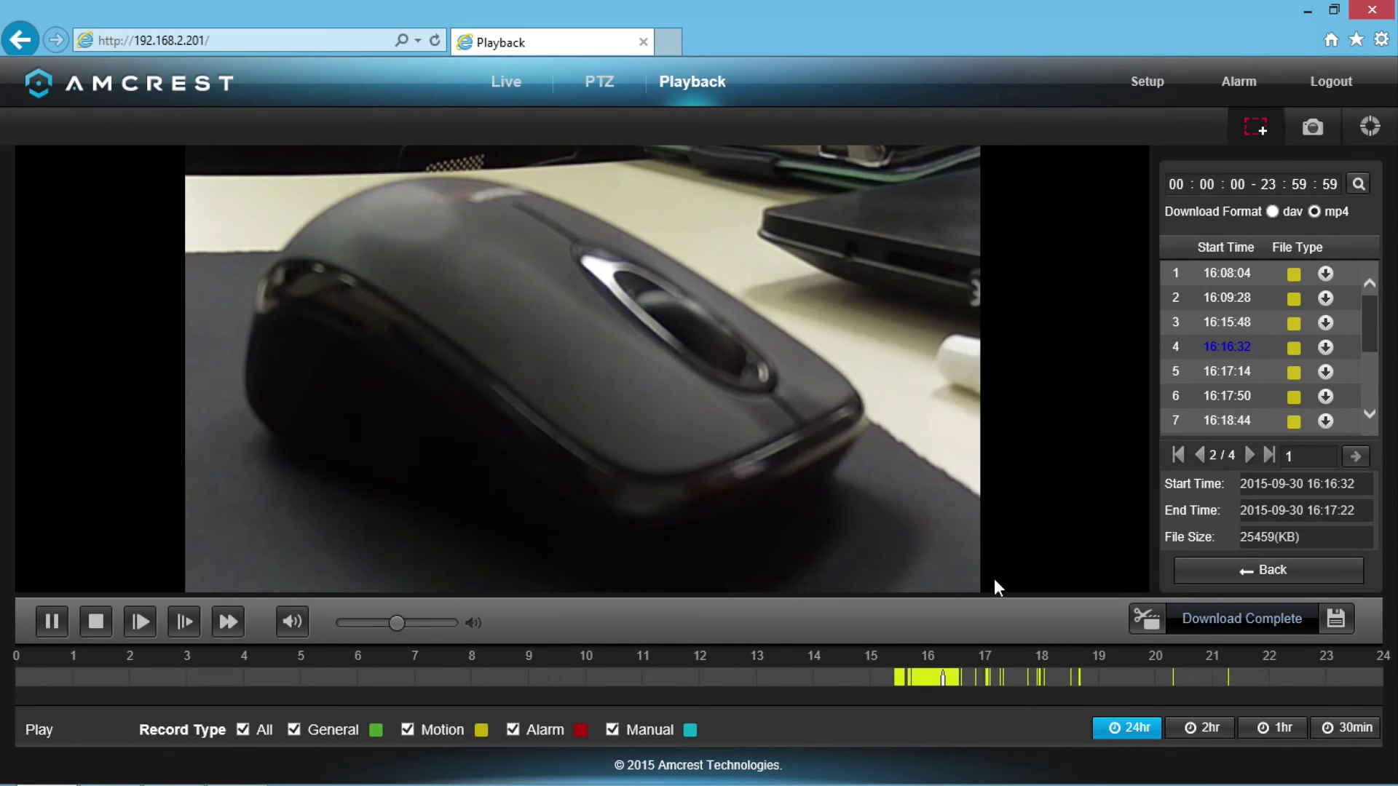
pyautogui.click(1206, 572)
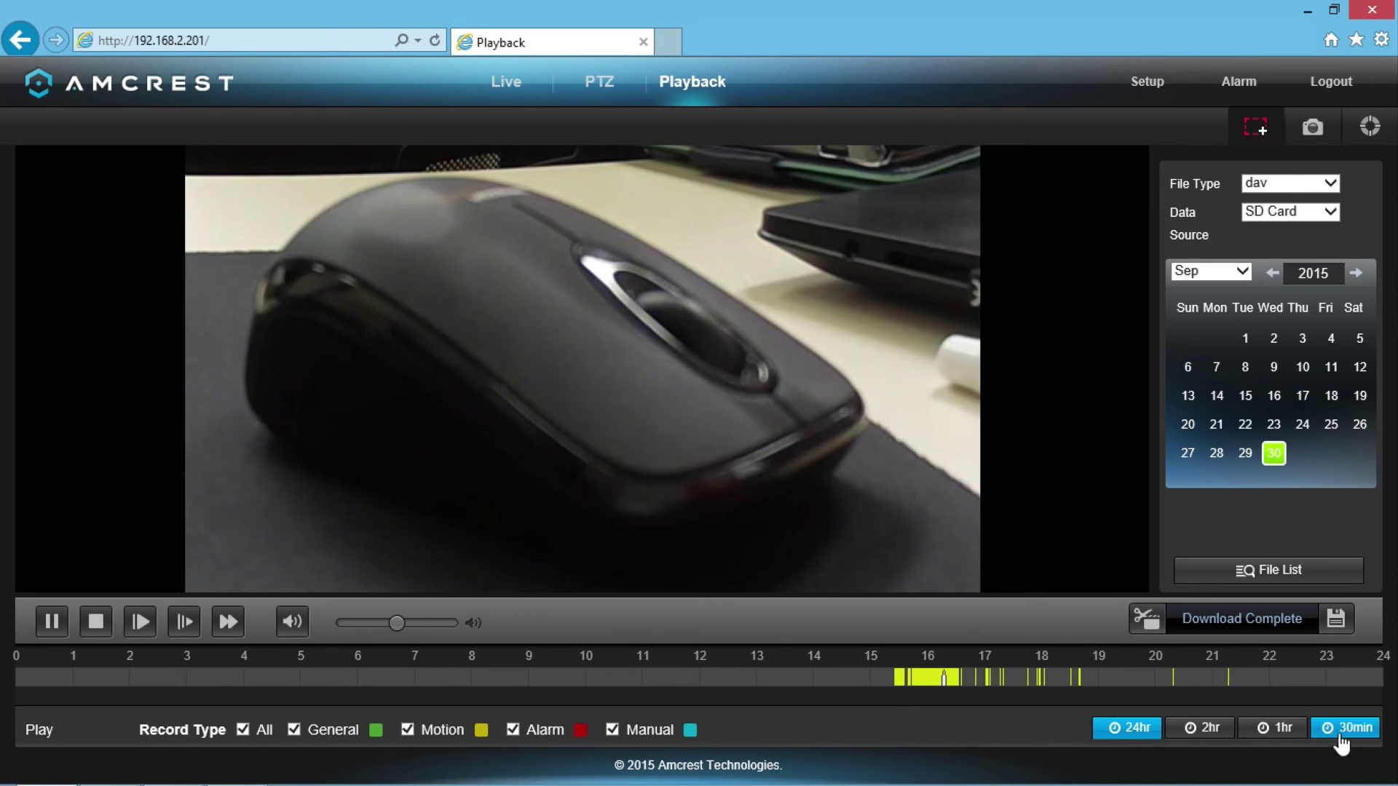
pyautogui.click(1200, 736)
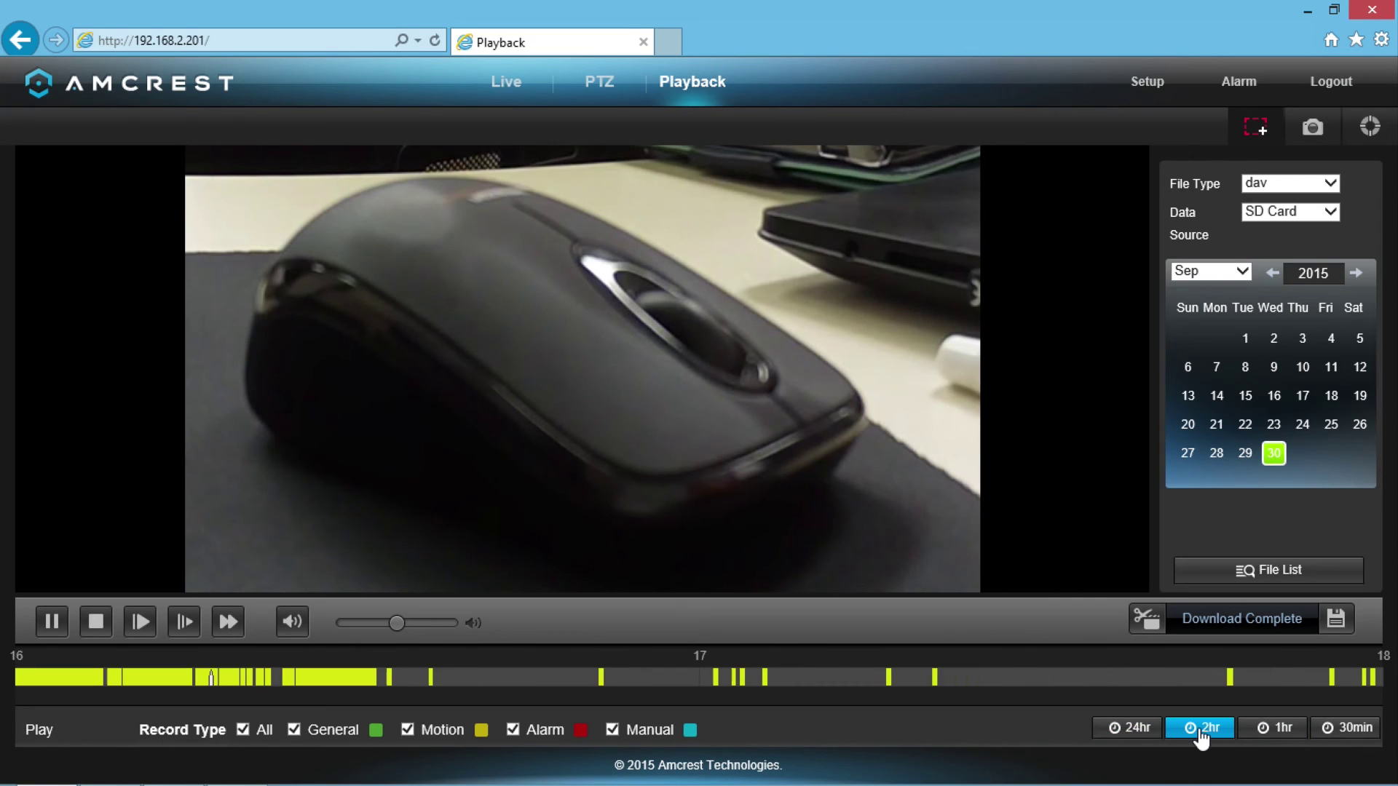
# Set the timeline scale to 1hr then 30min (16:00–16:30), seek to ~16:19, then open Live view
pyautogui.click(1272, 735)
pyautogui.click(1327, 736)
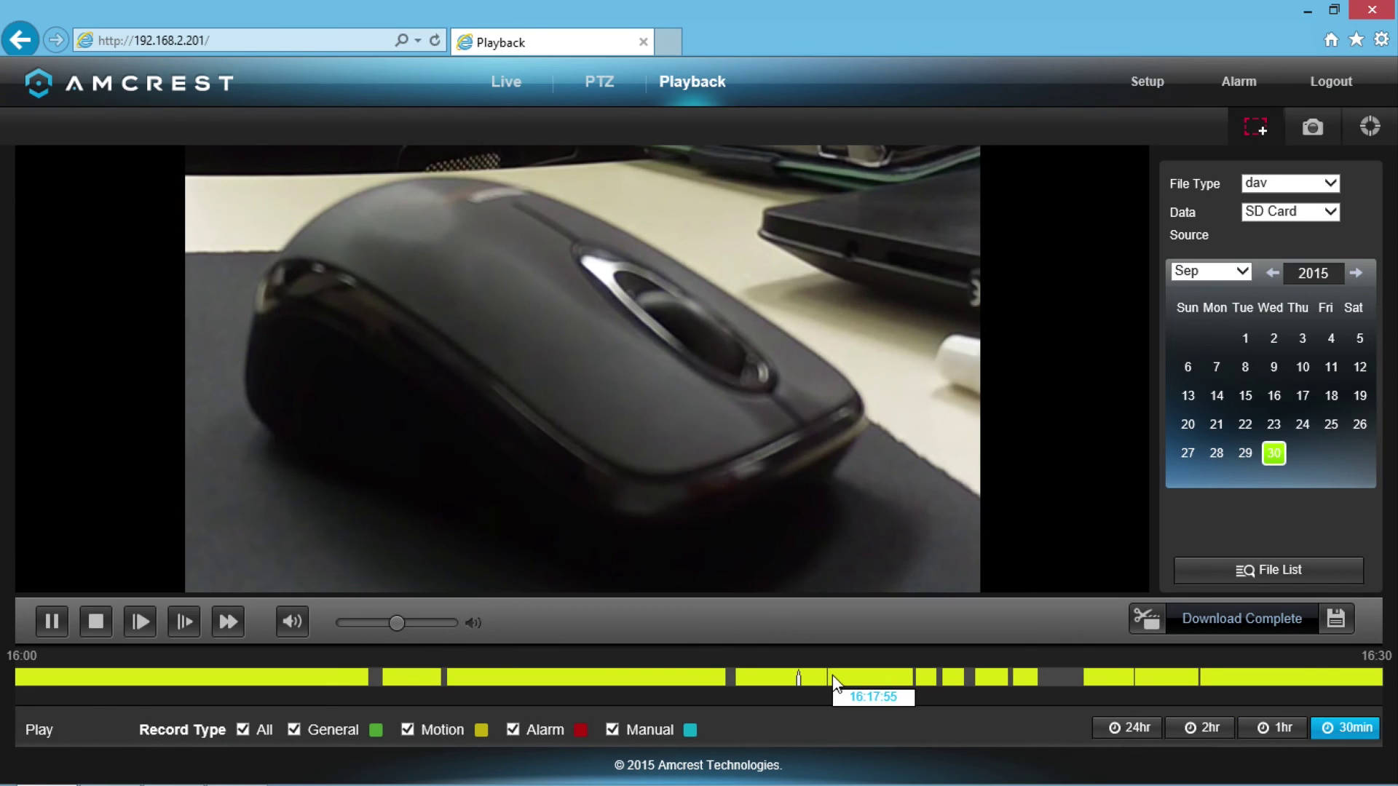
pyautogui.click(903, 681)
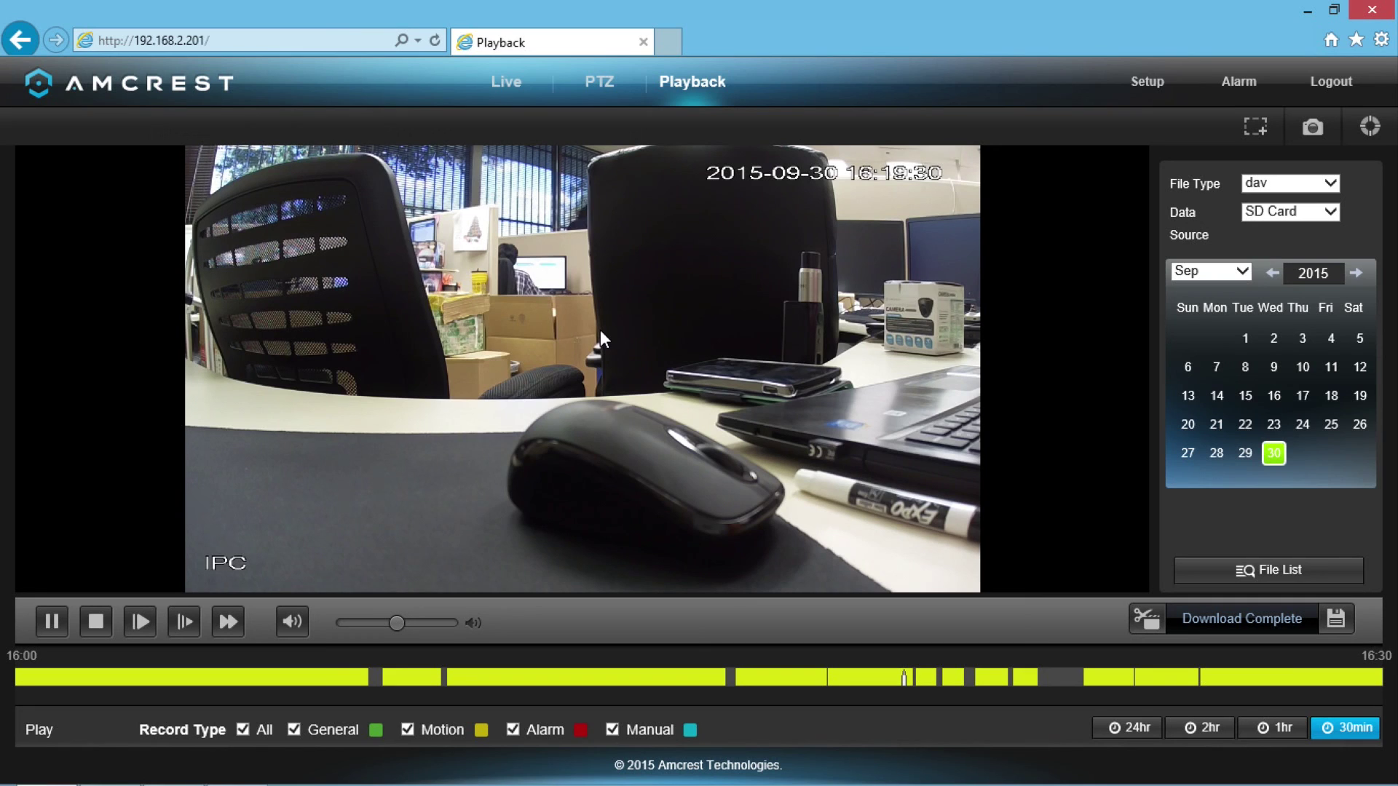
pyautogui.click(503, 85)
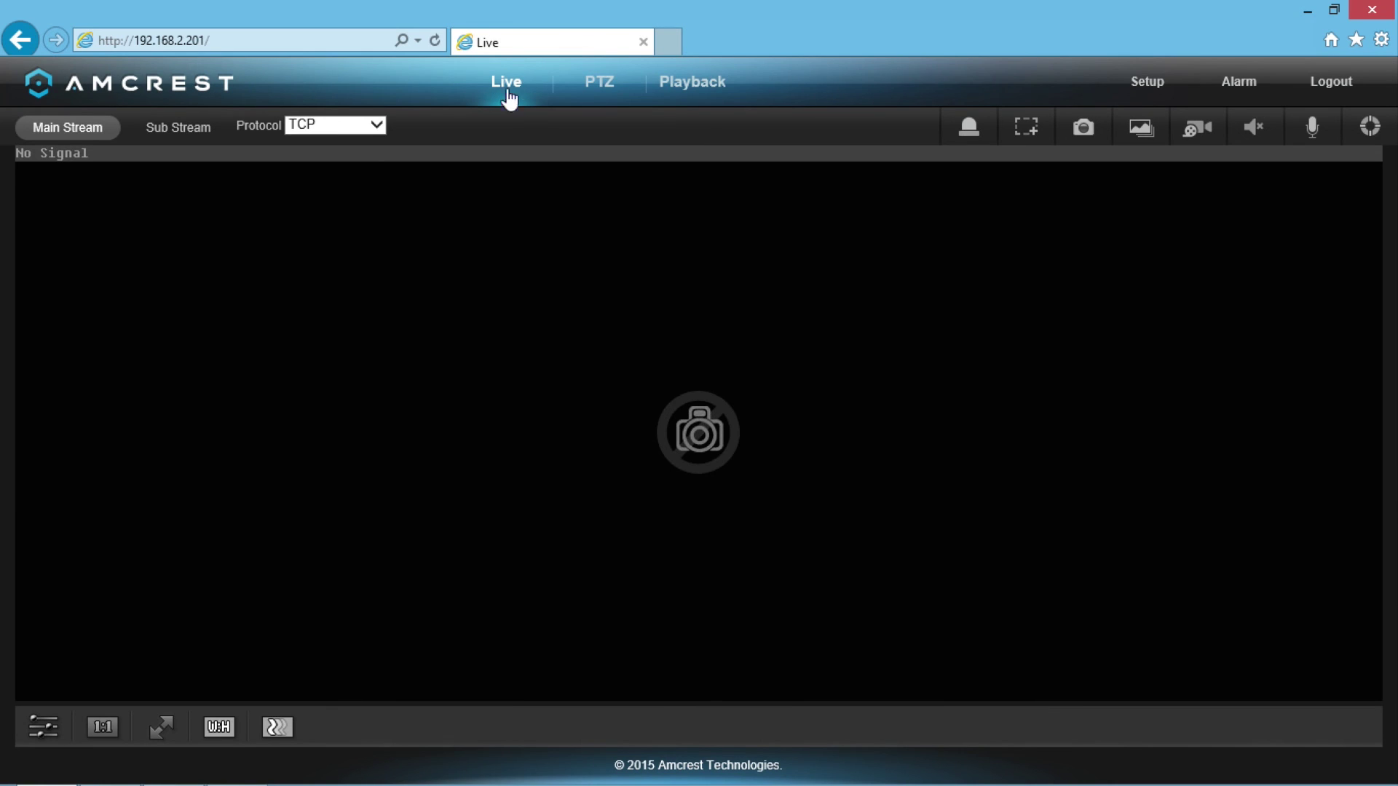